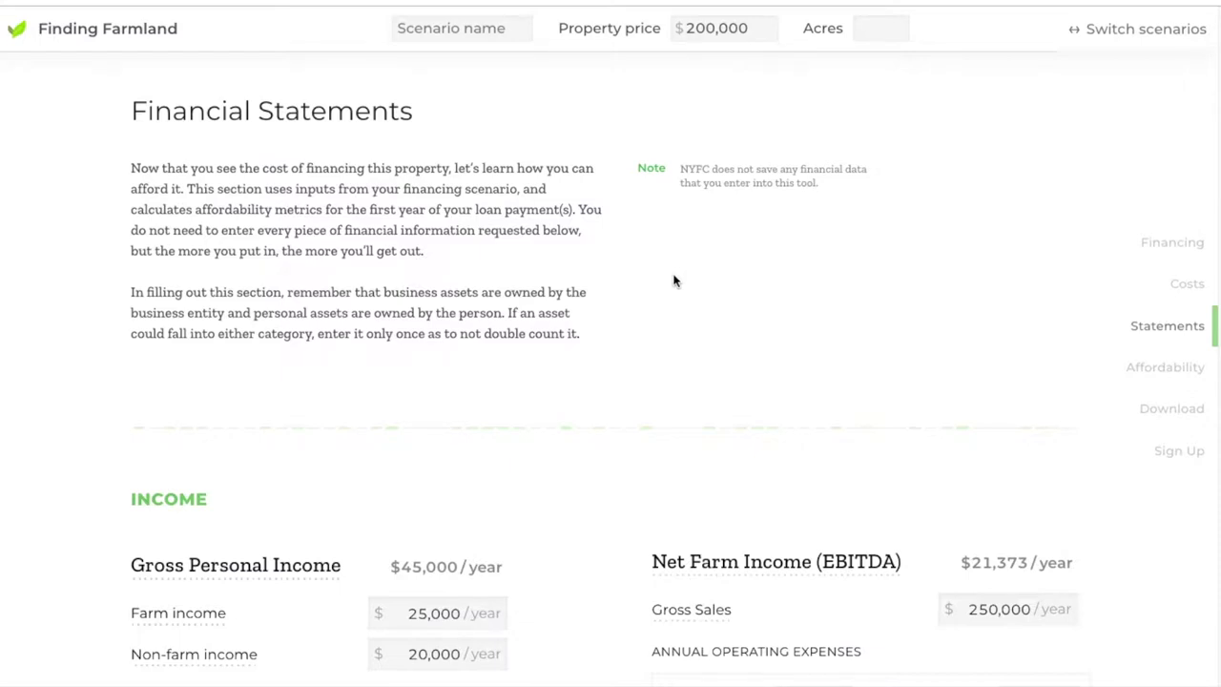
# Clear the Non-farm income amount and re-enter it as 20,000.
pyautogui.scroll(-2, 618, 389)
pyautogui.scroll(-2, 618, 389)
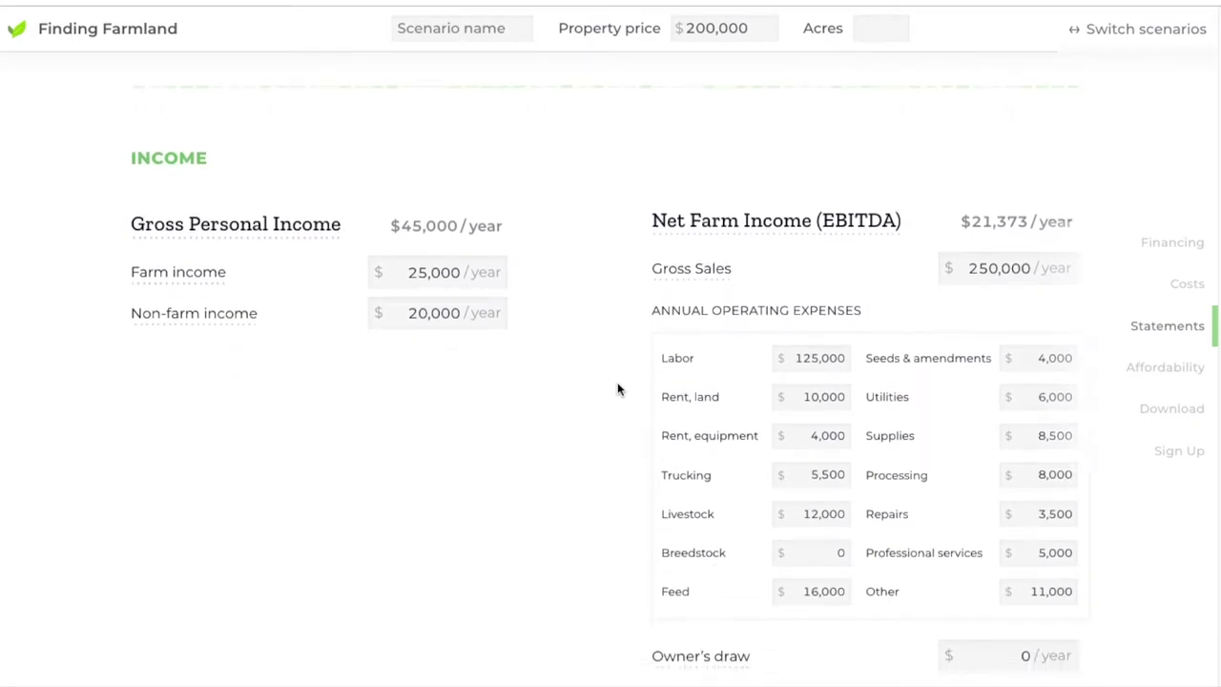
pyautogui.scroll(-1, 617, 389)
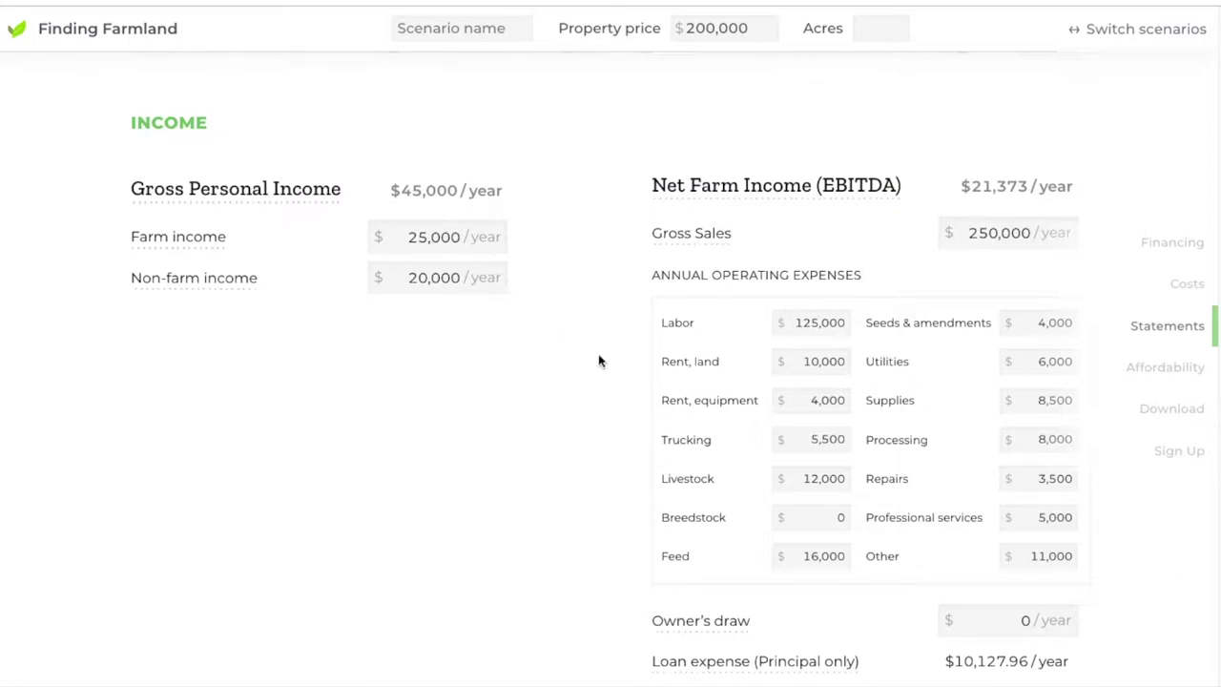
pyautogui.scroll(-6, 489, 439)
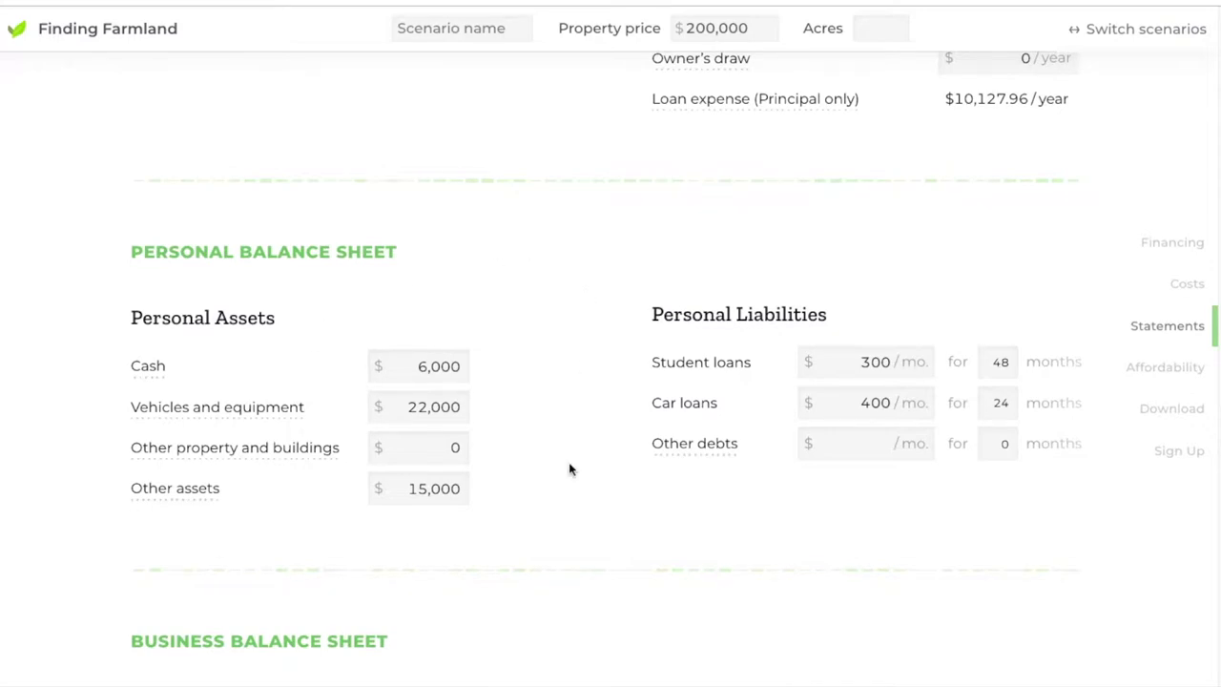
pyautogui.scroll(-2, 569, 468)
pyautogui.scroll(-2, 568, 468)
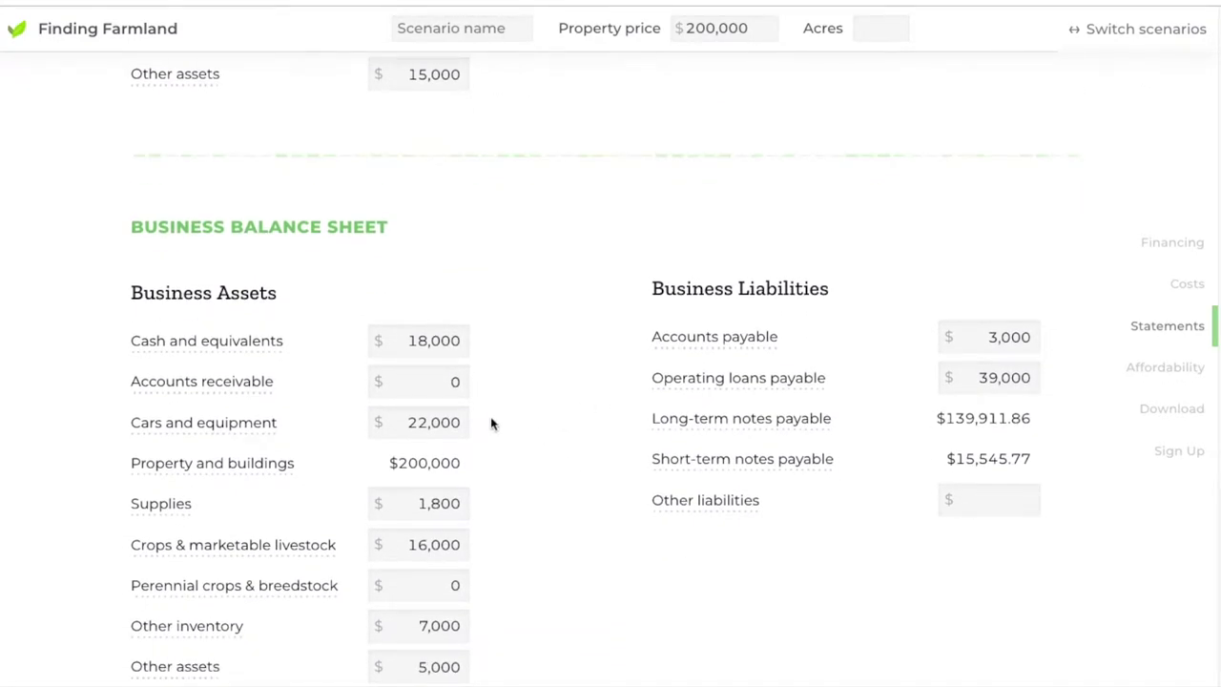
pyautogui.scroll(-1, 545, 433)
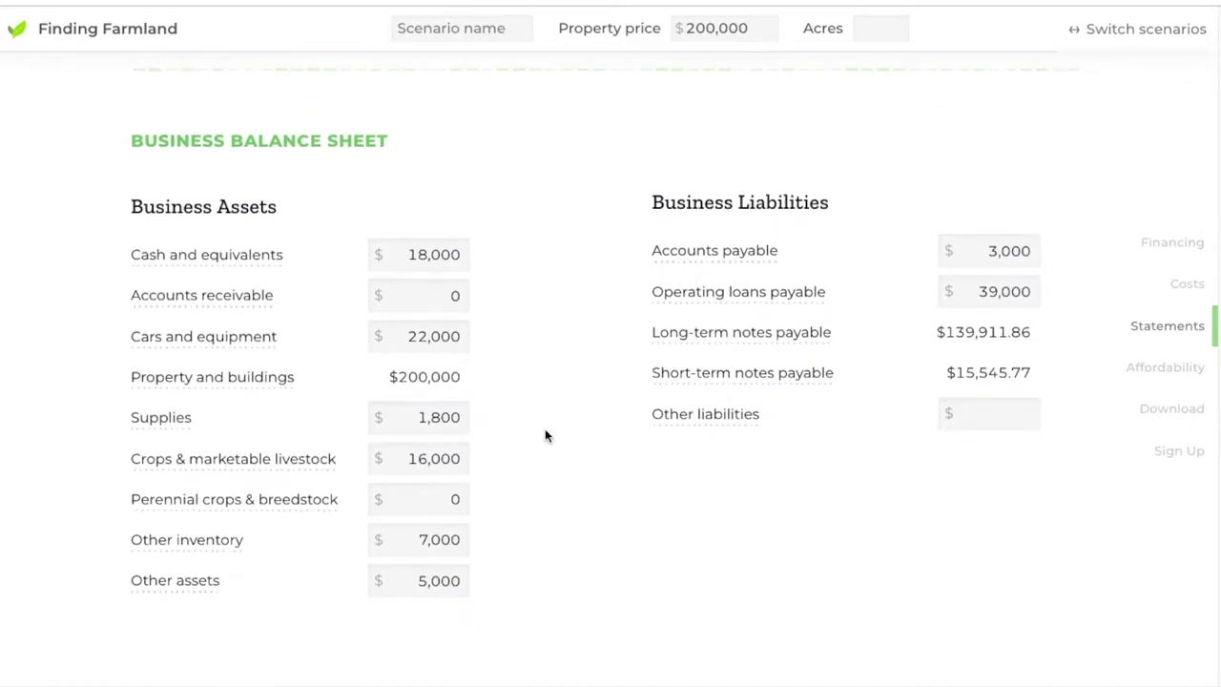
pyautogui.scroll(-4, 545, 435)
pyautogui.scroll(-2, 544, 436)
pyautogui.scroll(10, 545, 435)
pyautogui.scroll(8, 545, 435)
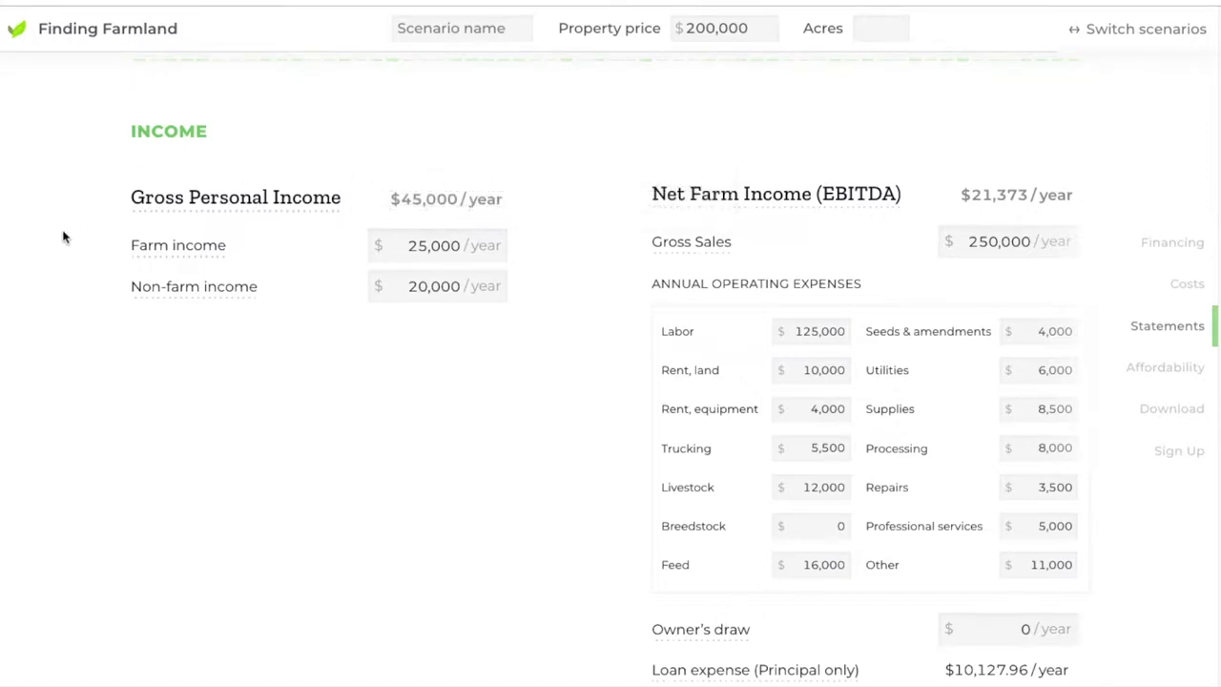
pyautogui.moveTo(150, 286)
pyautogui.click(403, 286)
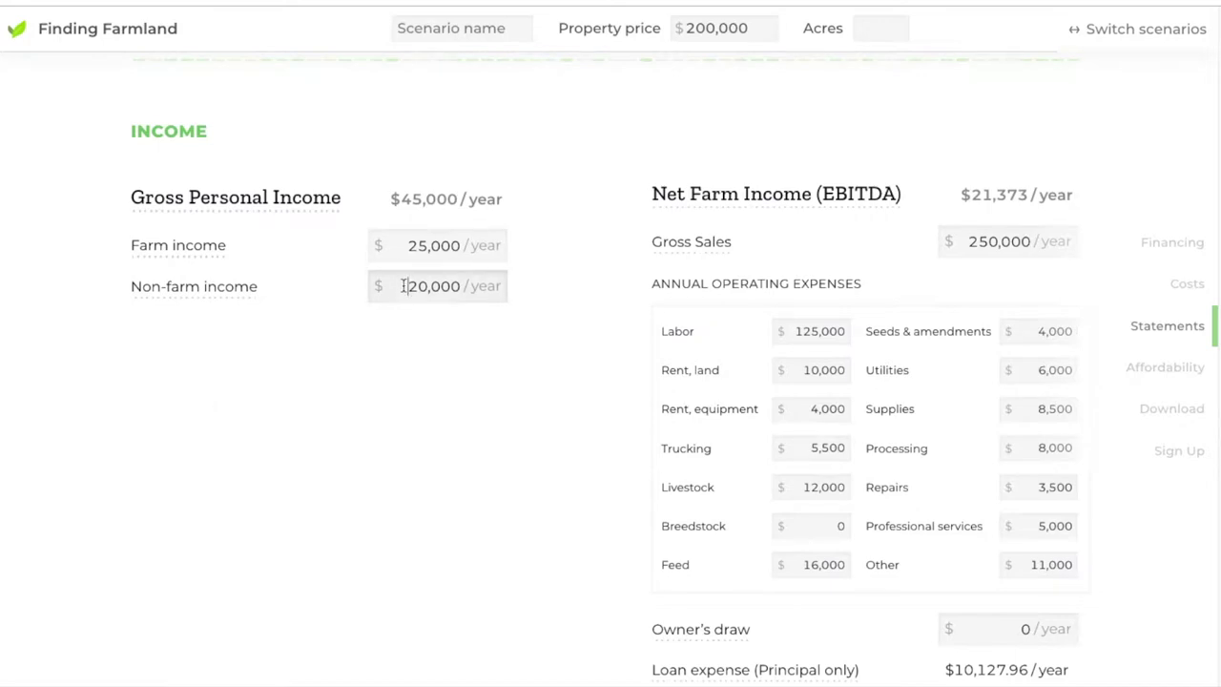
pyautogui.moveTo(403, 286); pyautogui.dragTo(462, 288)
pyautogui.press('BackSpace')
pyautogui.click(515, 335)
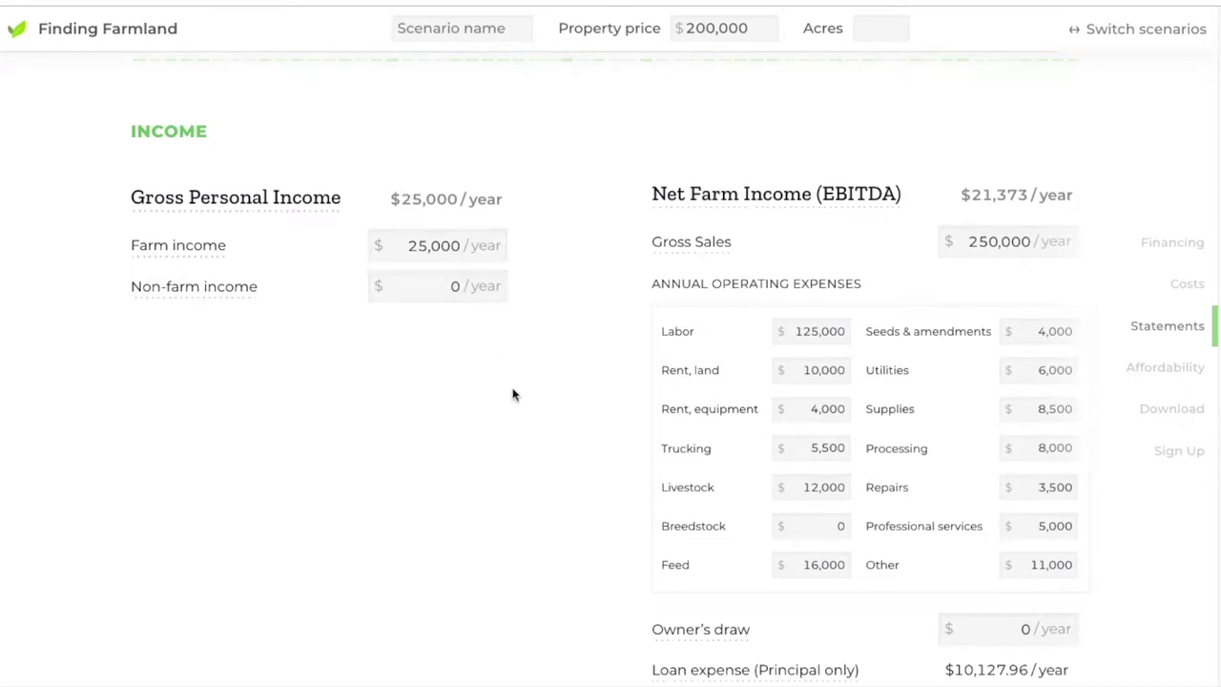
pyautogui.click(442, 286)
pyautogui.write('20000')
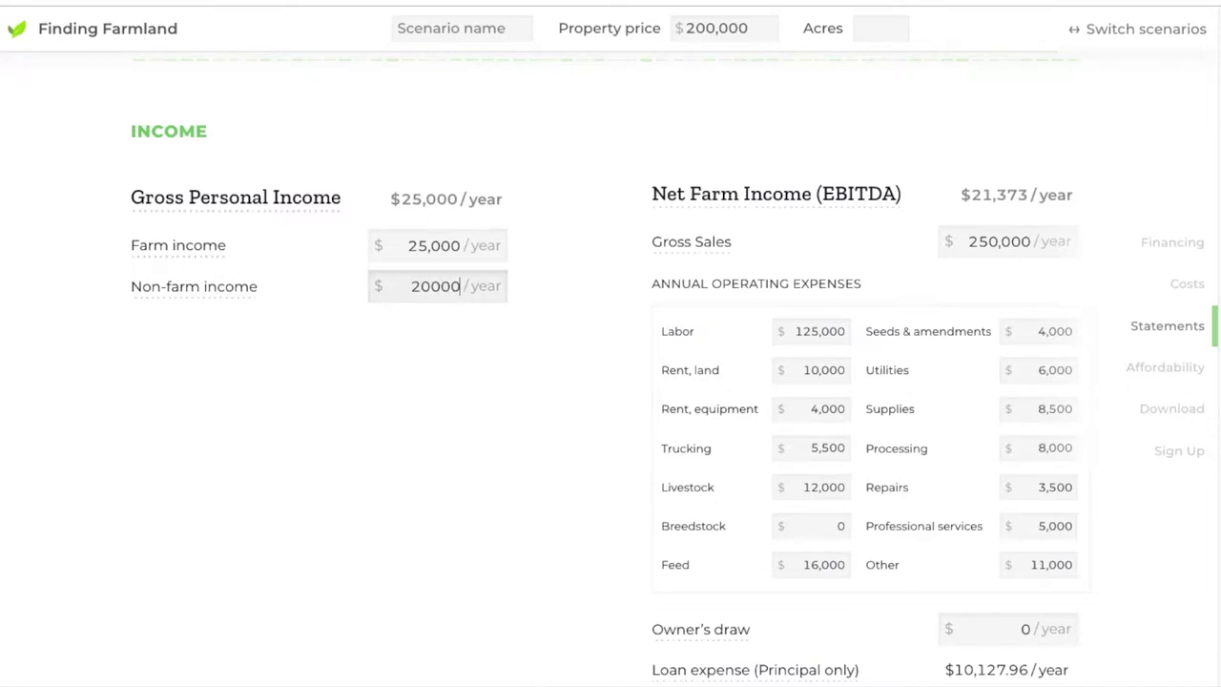
pyautogui.click(606, 351)
# Highlight the 250,000 Gross Sales and 21,373 Net Farm Income figures to check them.
pyautogui.scroll(-1, 606, 351)
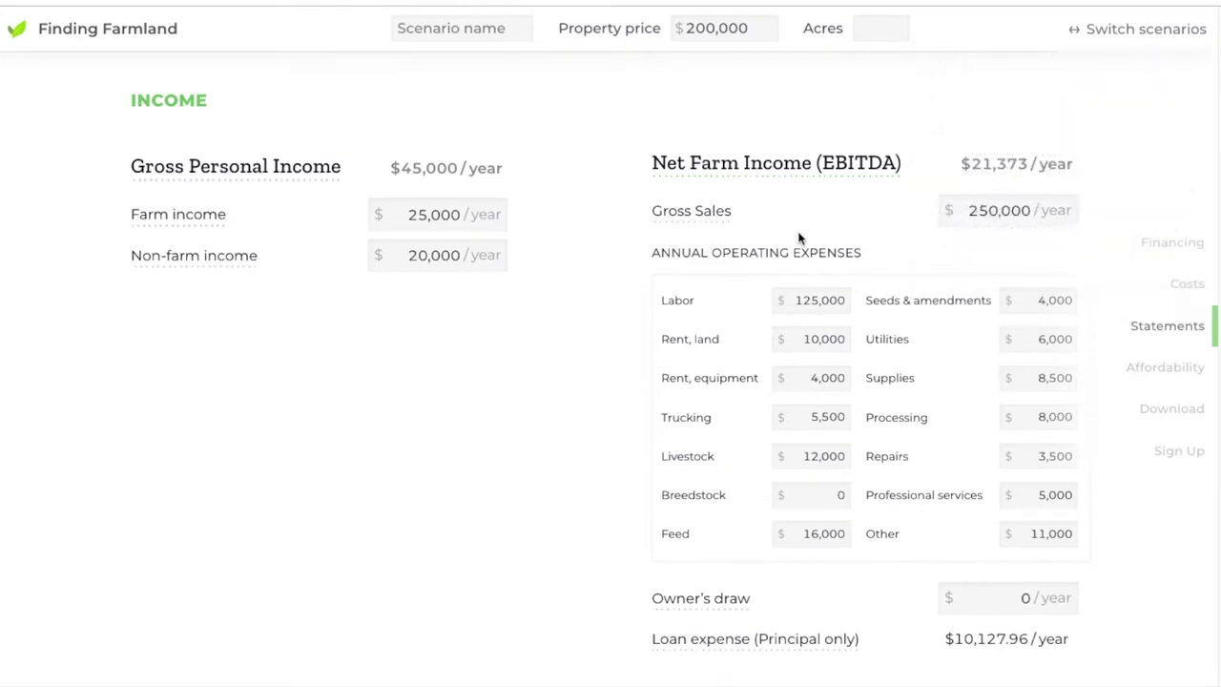
pyautogui.moveTo(763, 150)
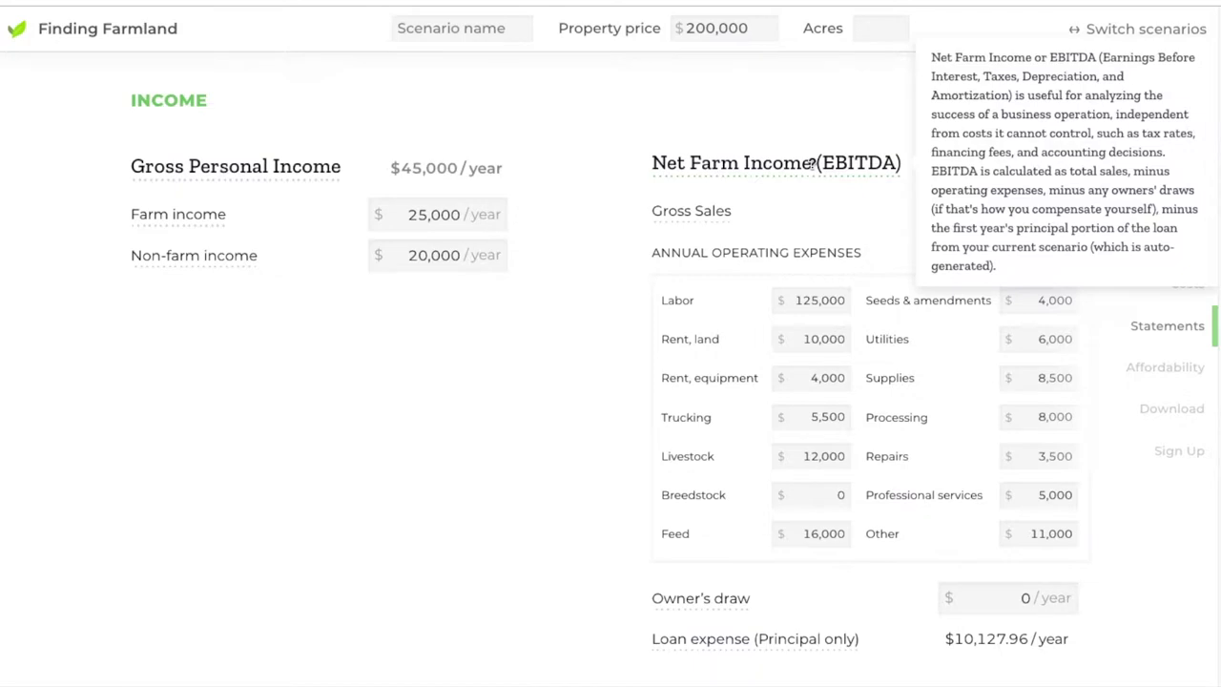
pyautogui.scroll(-1, 593, 202)
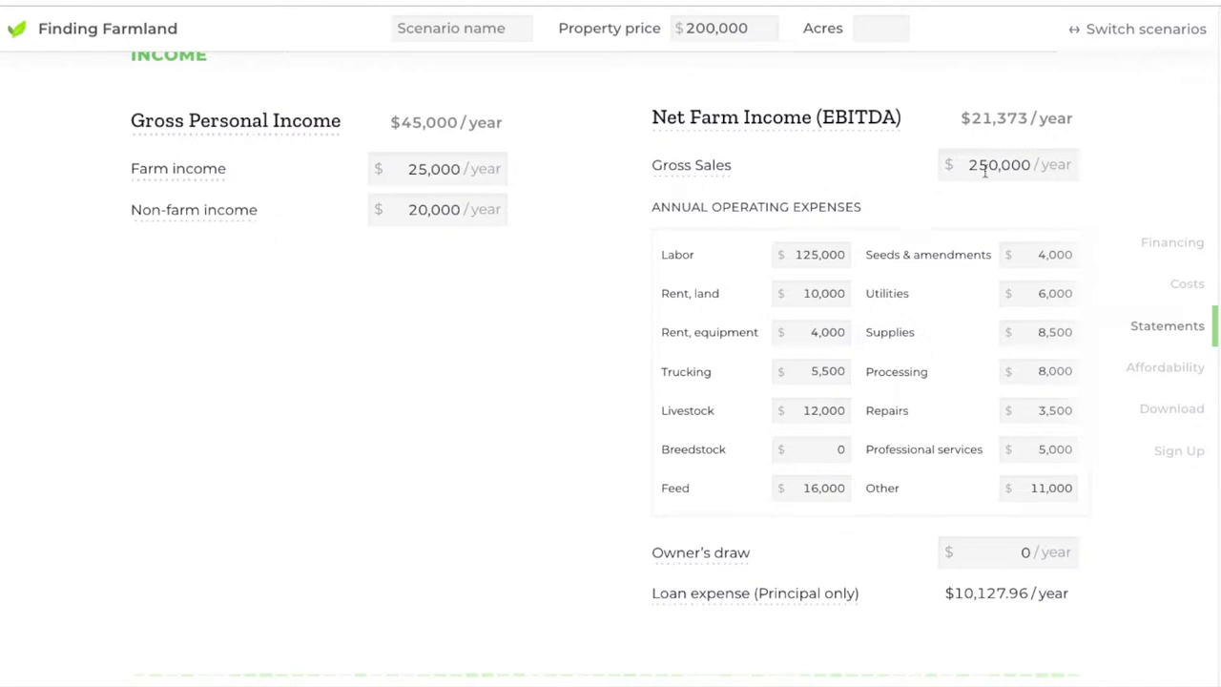
pyautogui.moveTo(968, 165); pyautogui.dragTo(1034, 166)
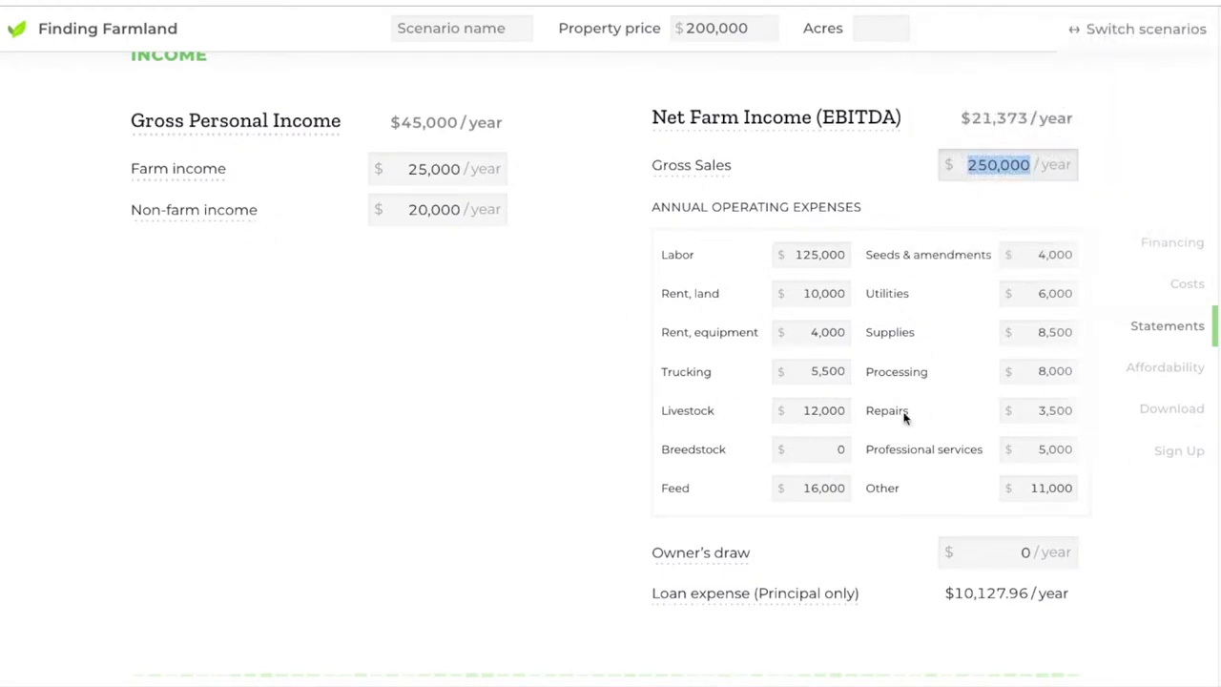
pyautogui.click(921, 212)
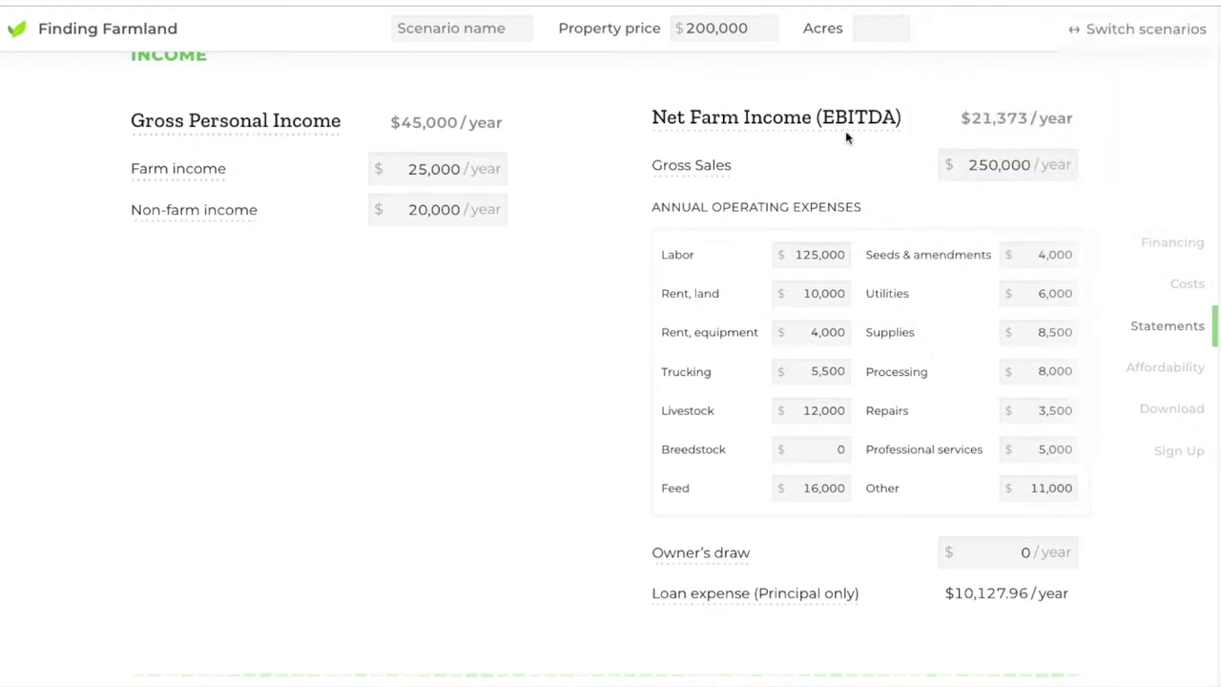
pyautogui.moveTo(971, 120); pyautogui.dragTo(1026, 122)
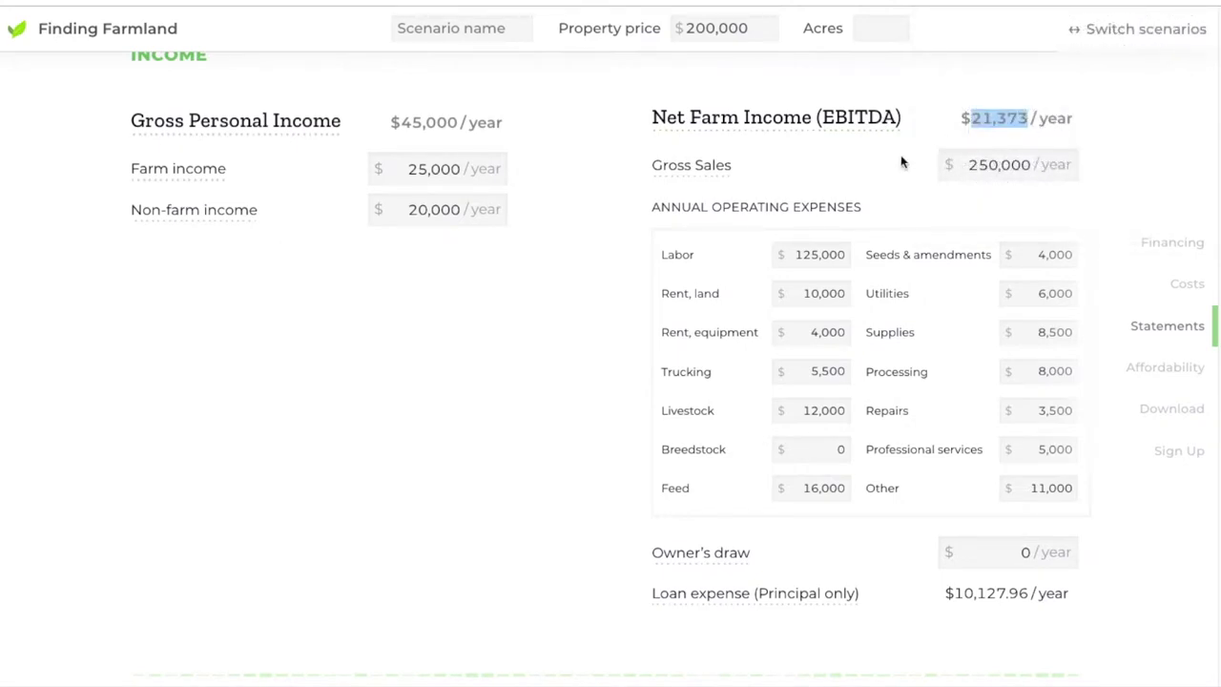
pyautogui.click(595, 339)
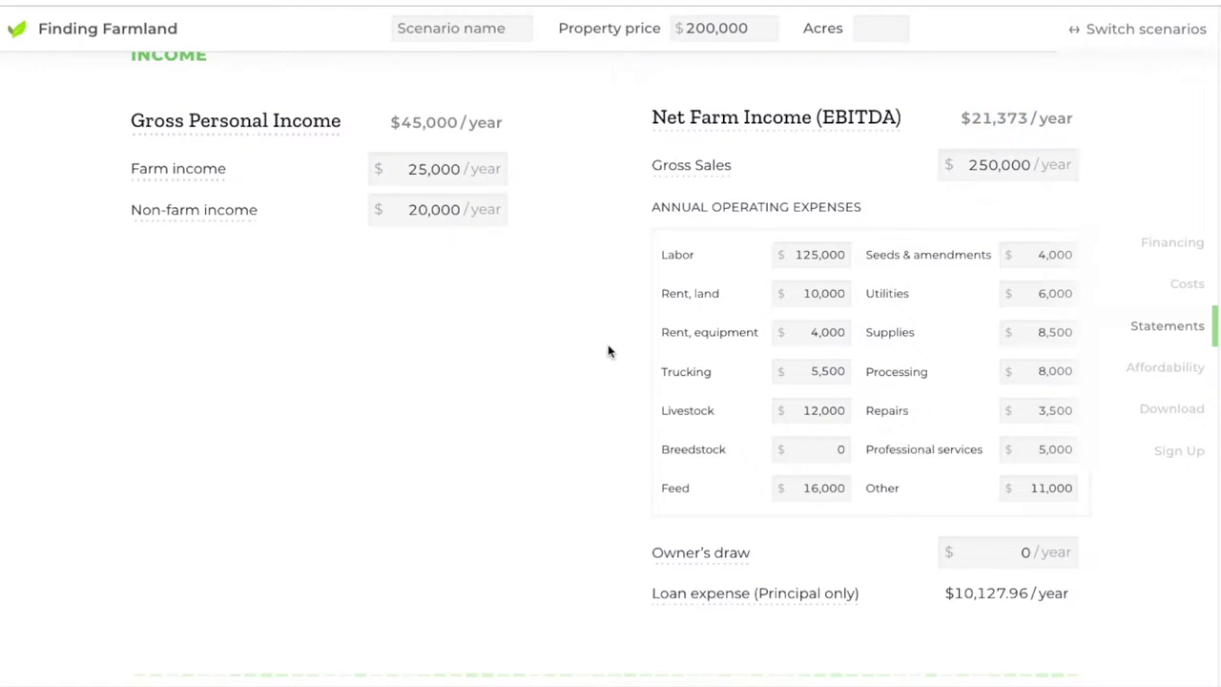
pyautogui.scroll(-1, 598, 368)
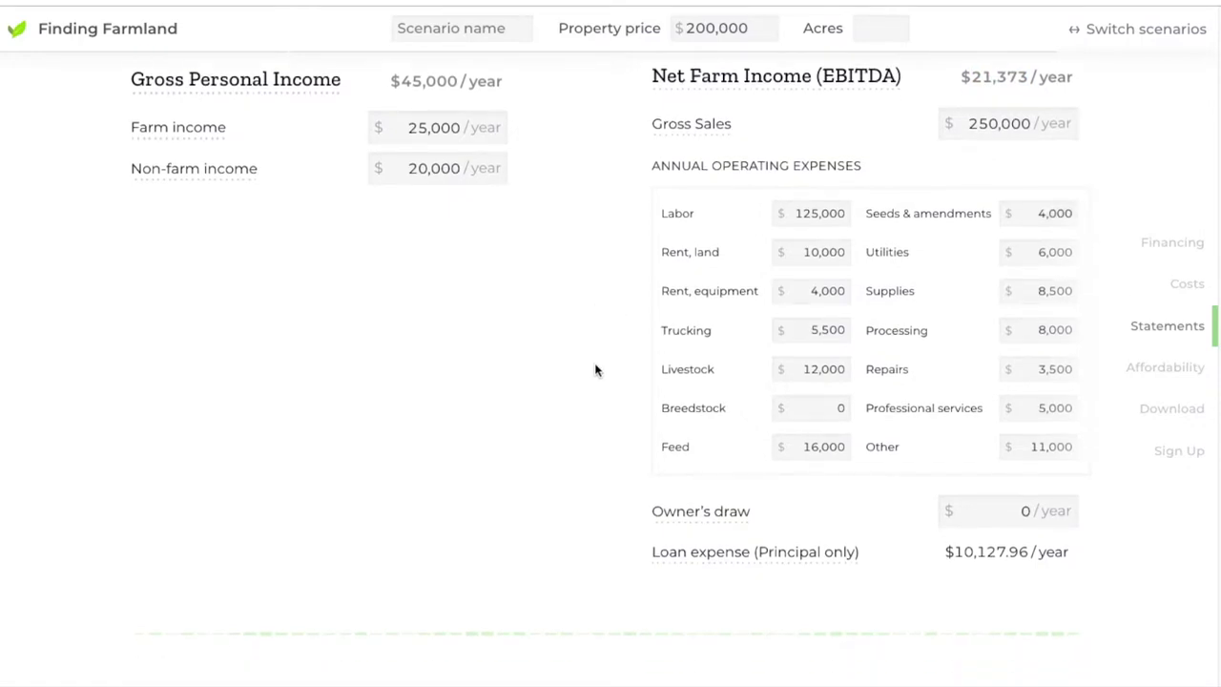
pyautogui.scroll(1, 596, 369)
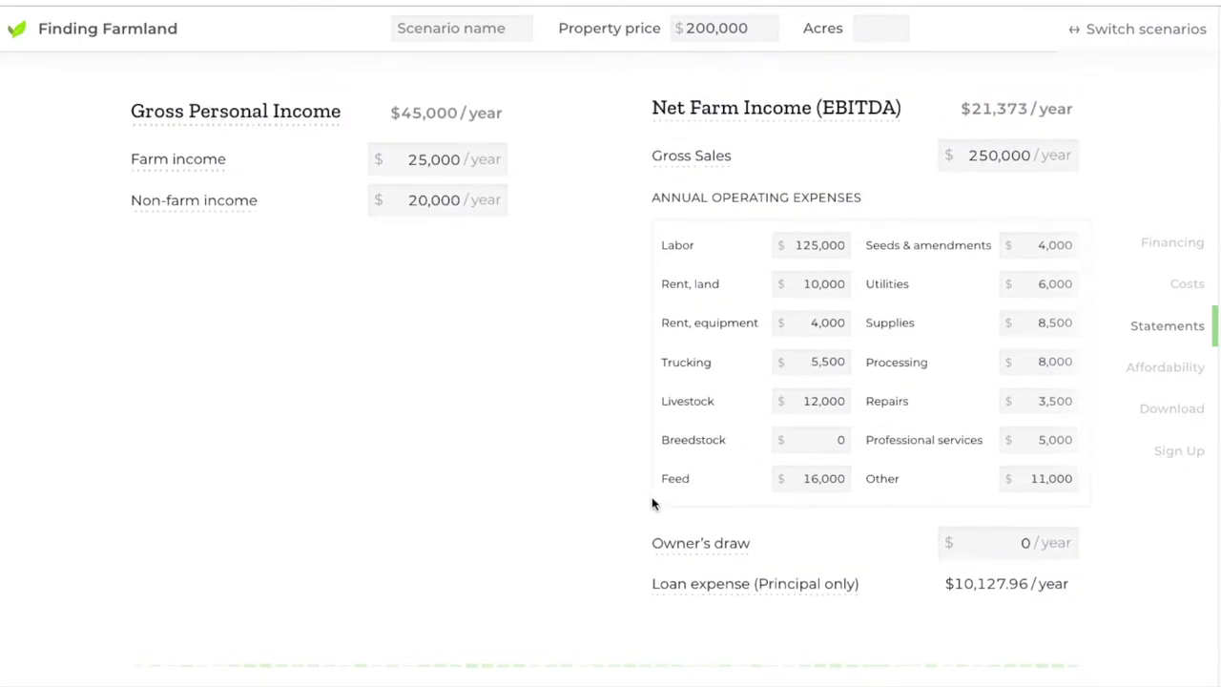
# Read the Farm income help and leave Owner's draw at 0.
pyautogui.moveTo(687, 545)
pyautogui.click(1009, 537)
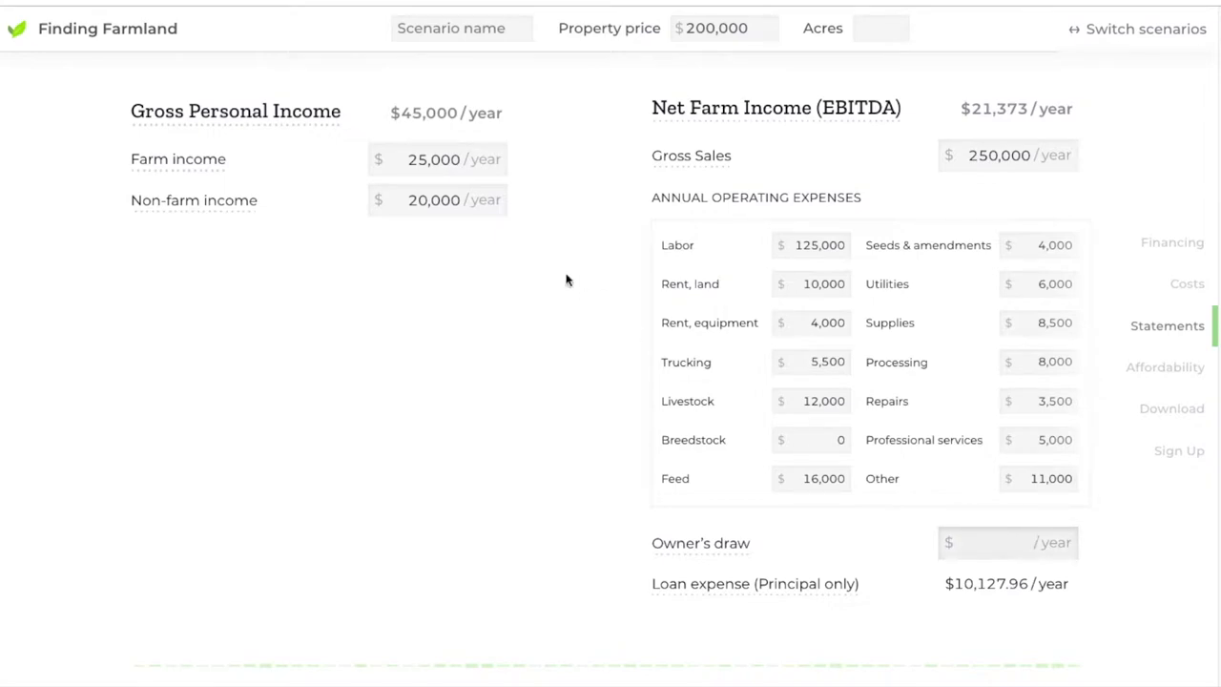
pyautogui.moveTo(200, 151)
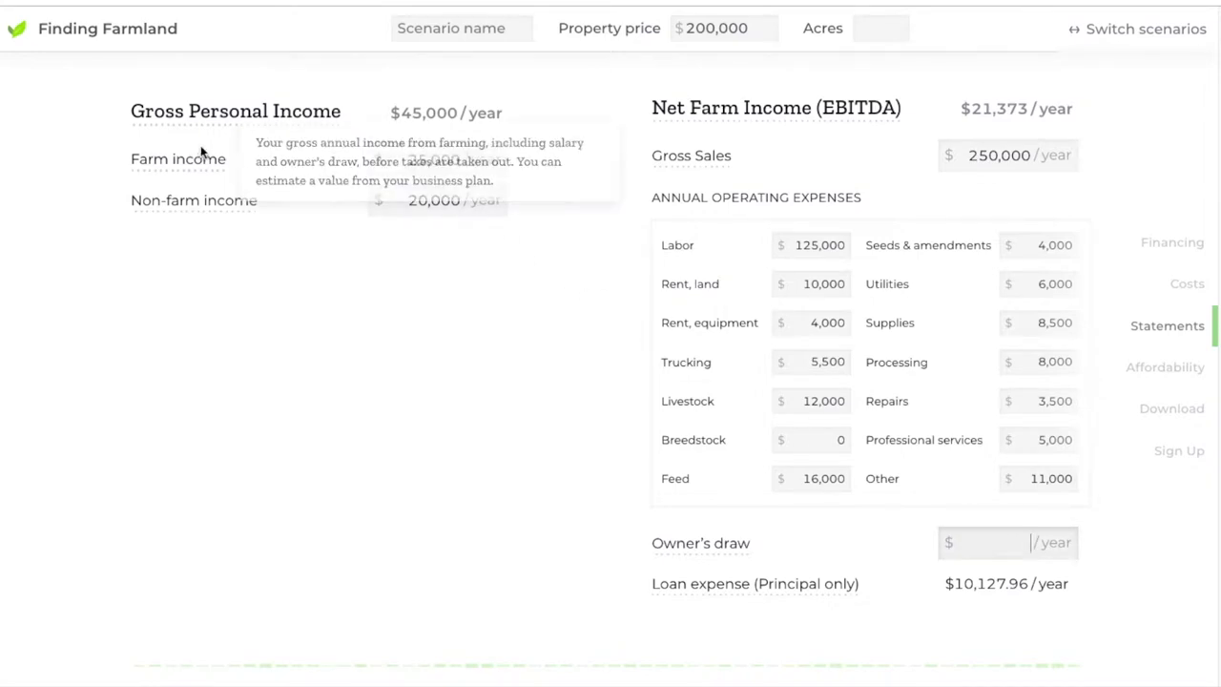
pyautogui.click(560, 306)
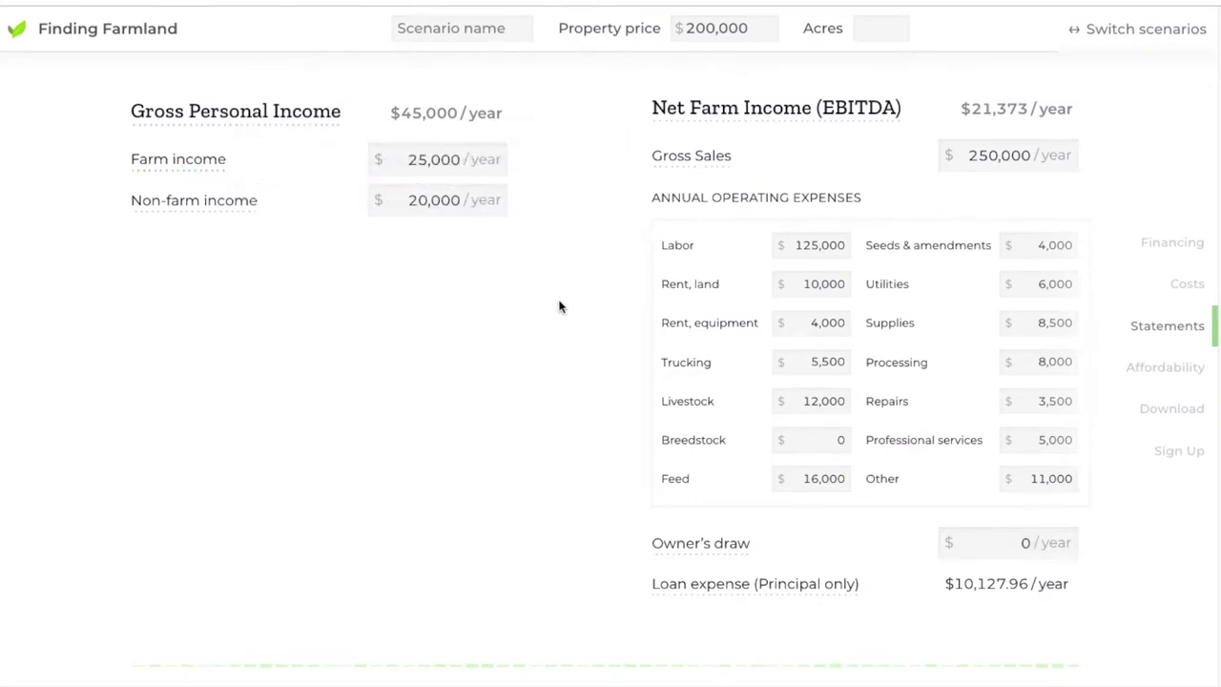
# On the Personal Balance Sheet, check the 48-month Student loans term and enter 0 months for Other debts.
pyautogui.scroll(-4, 560, 306)
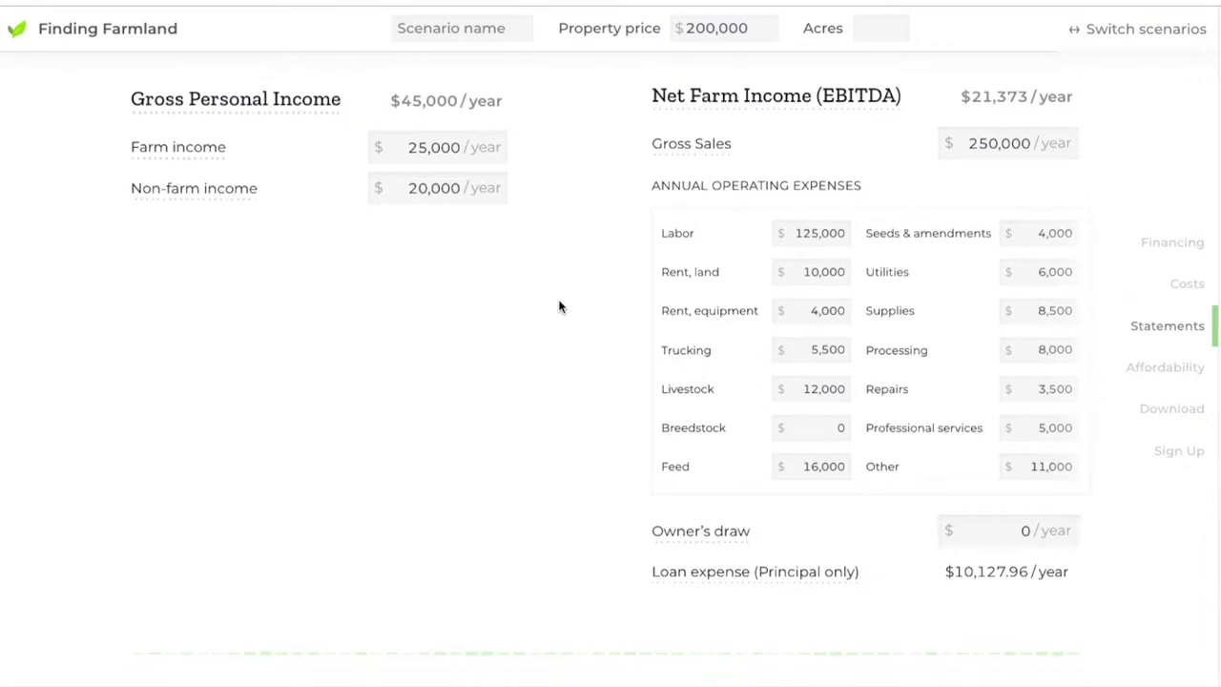
pyautogui.scroll(-2, 560, 306)
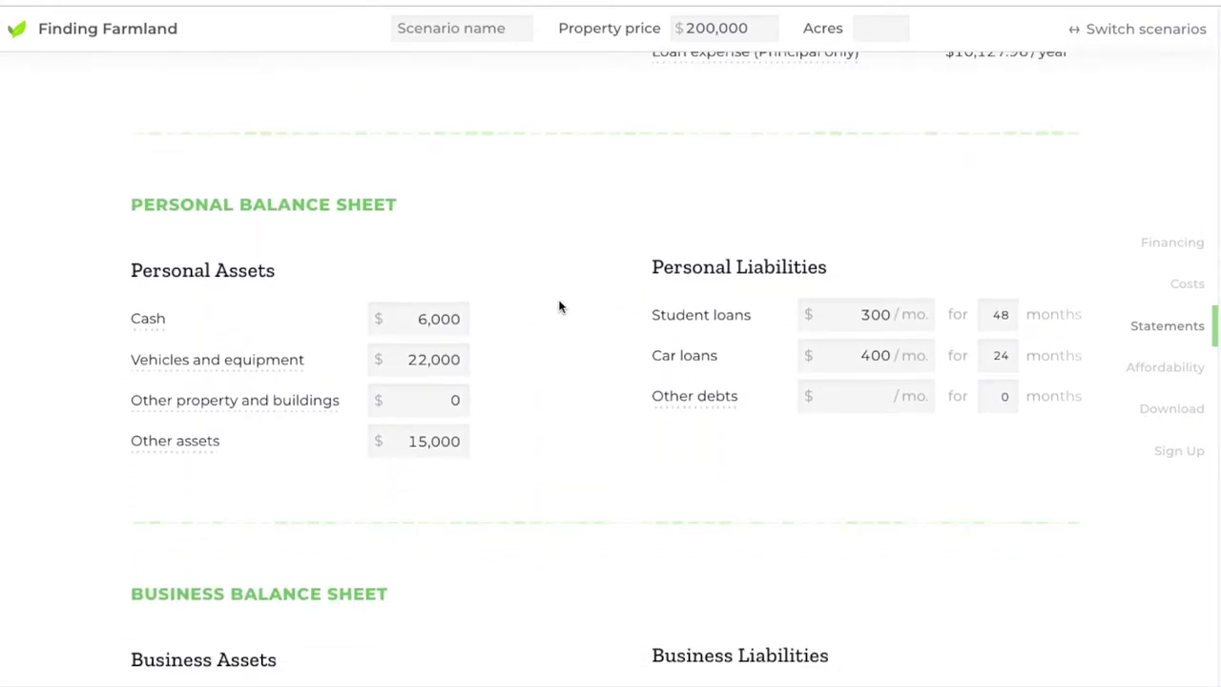
pyautogui.scroll(-1, 560, 306)
pyautogui.scroll(-1, 560, 306)
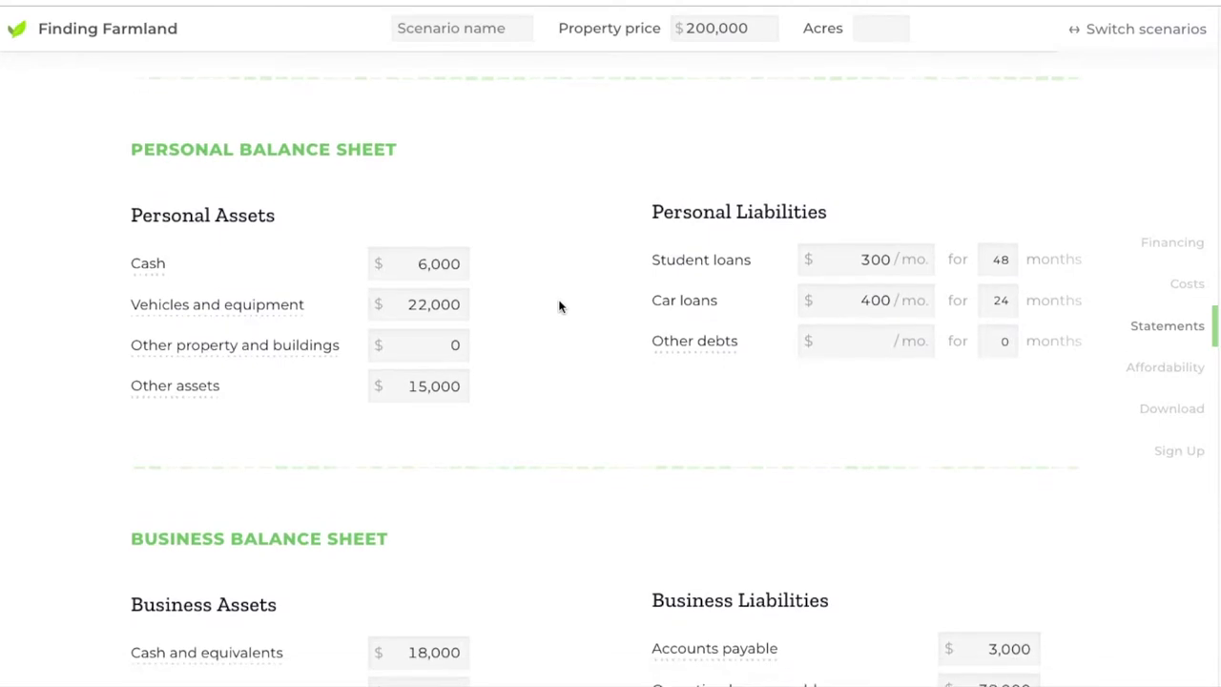
pyautogui.scroll(-1, 560, 307)
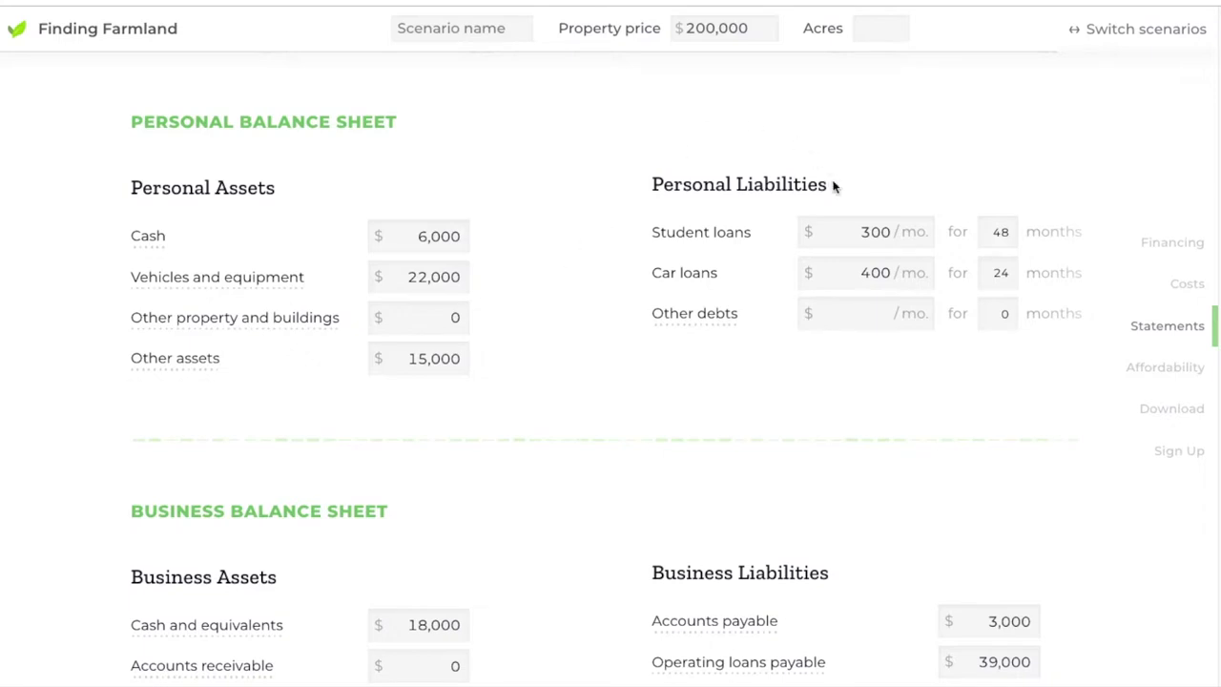
pyautogui.click(1006, 233)
pyautogui.click(1001, 274)
pyautogui.click(998, 313)
pyautogui.write('0')
pyautogui.scroll(-1, 537, 410)
pyautogui.scroll(1, 537, 410)
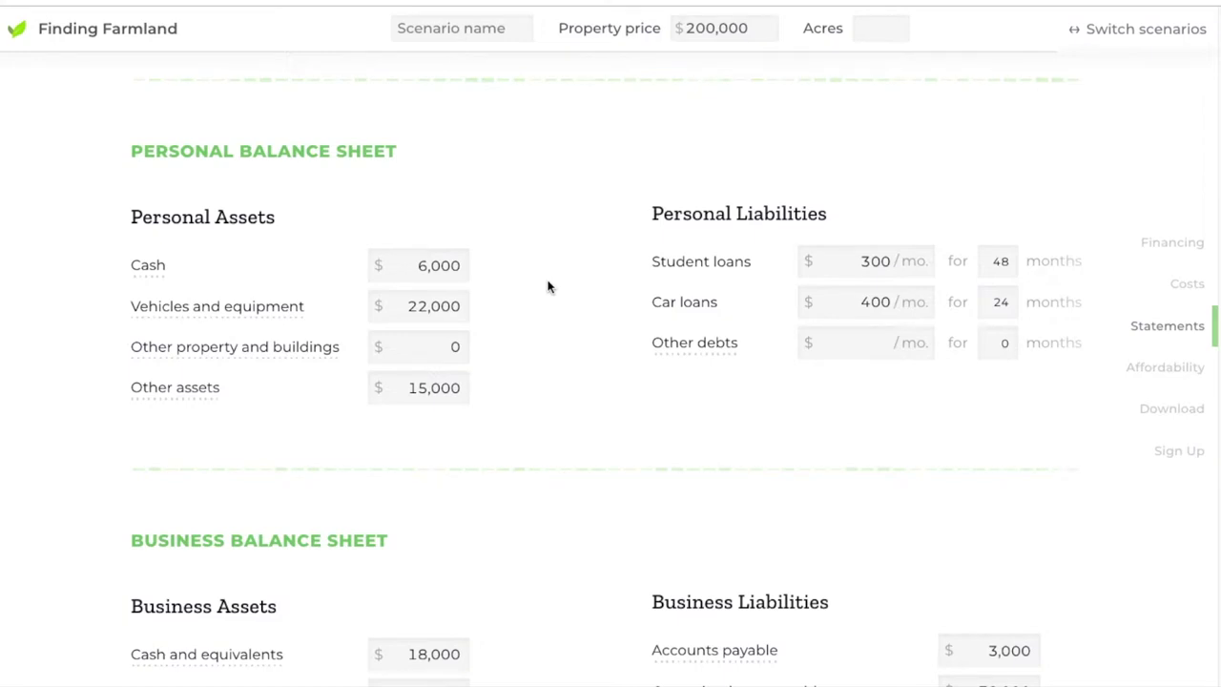
# Scroll the Business Balance Sheet, reading the Short-term notes payable help, toward Affordability Outlook.
pyautogui.scroll(-3, 548, 287)
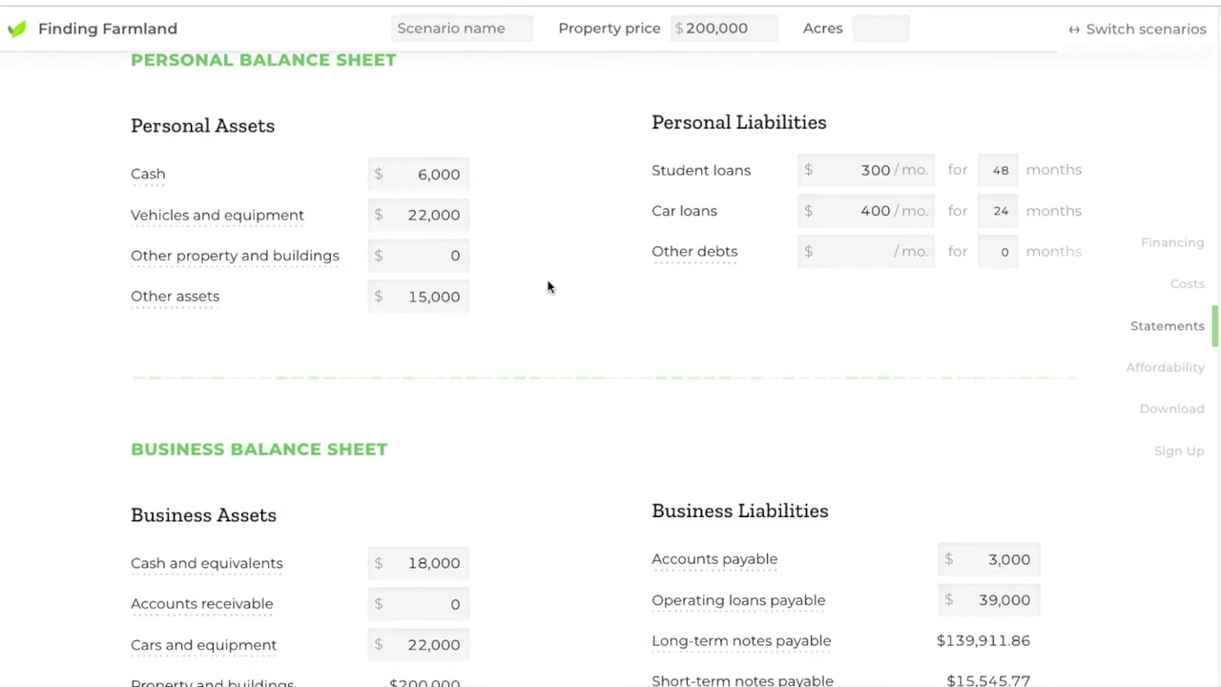
pyautogui.scroll(-3, 549, 286)
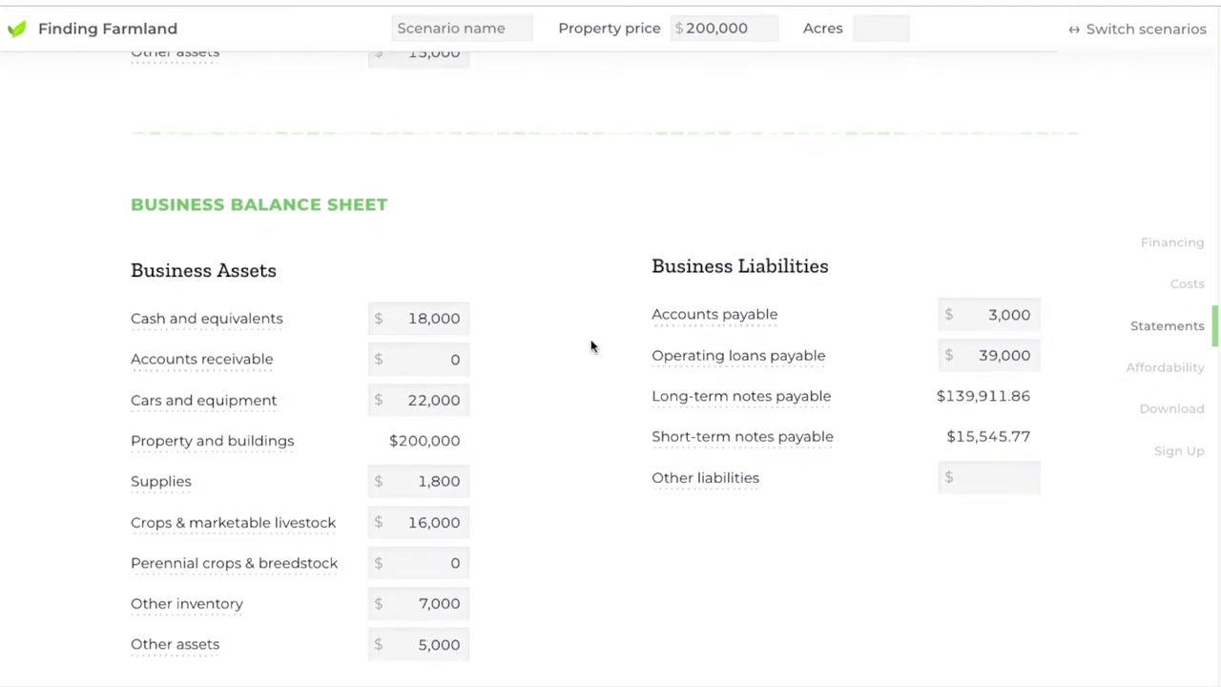
pyautogui.scroll(-2, 591, 346)
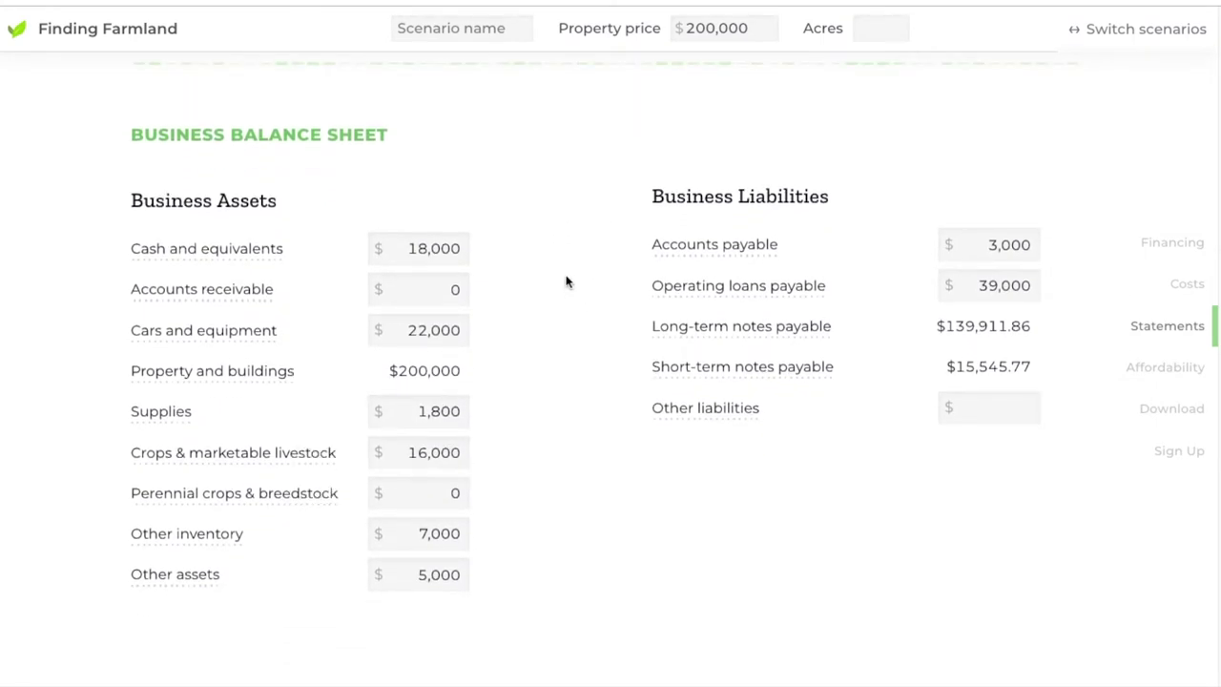
pyautogui.scroll(-2, 566, 281)
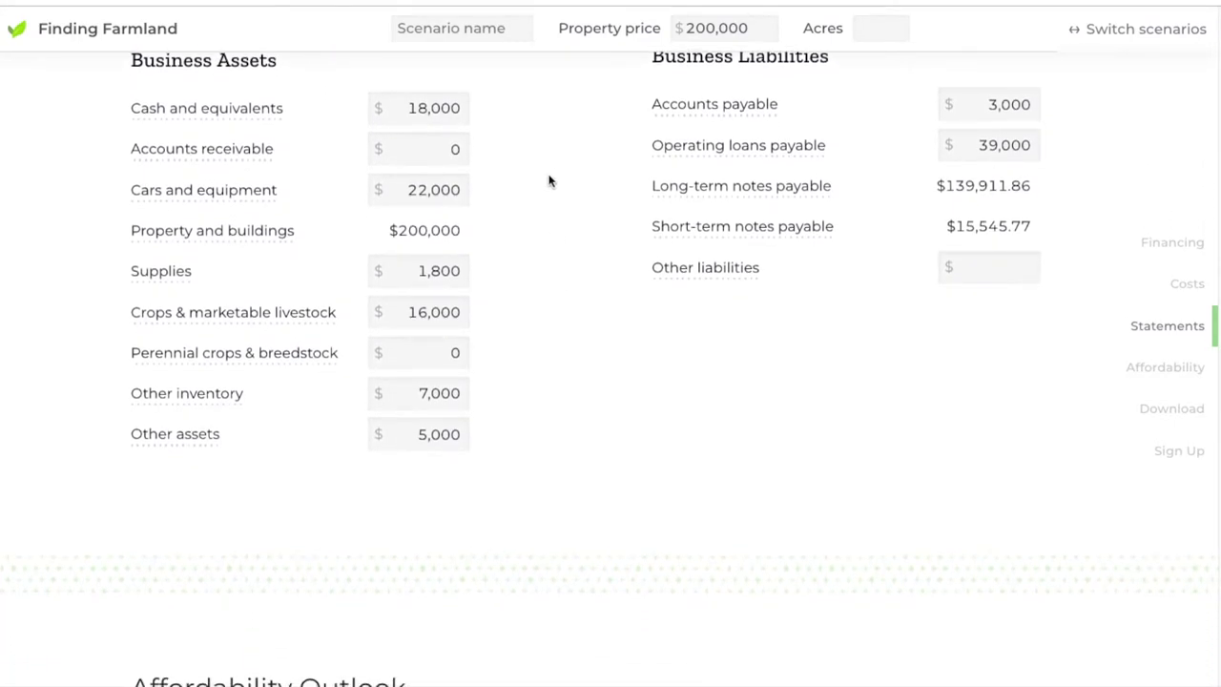
pyautogui.scroll(1, 550, 210)
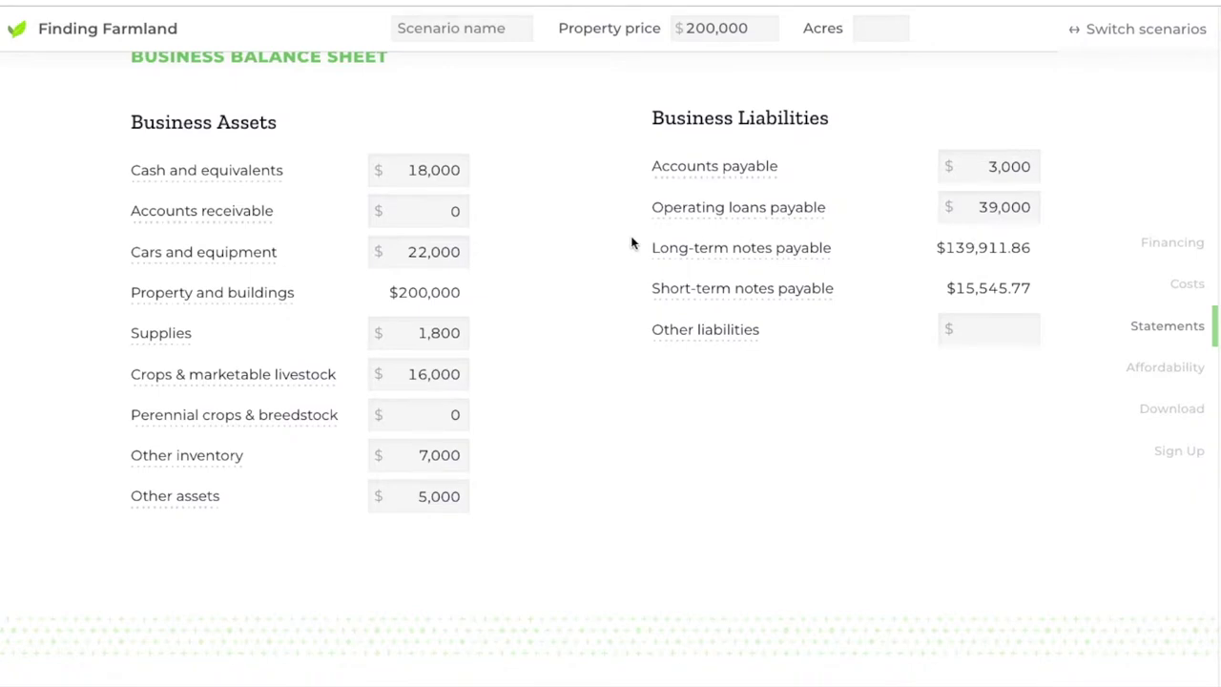
pyautogui.moveTo(672, 288)
pyautogui.scroll(-1, 526, 409)
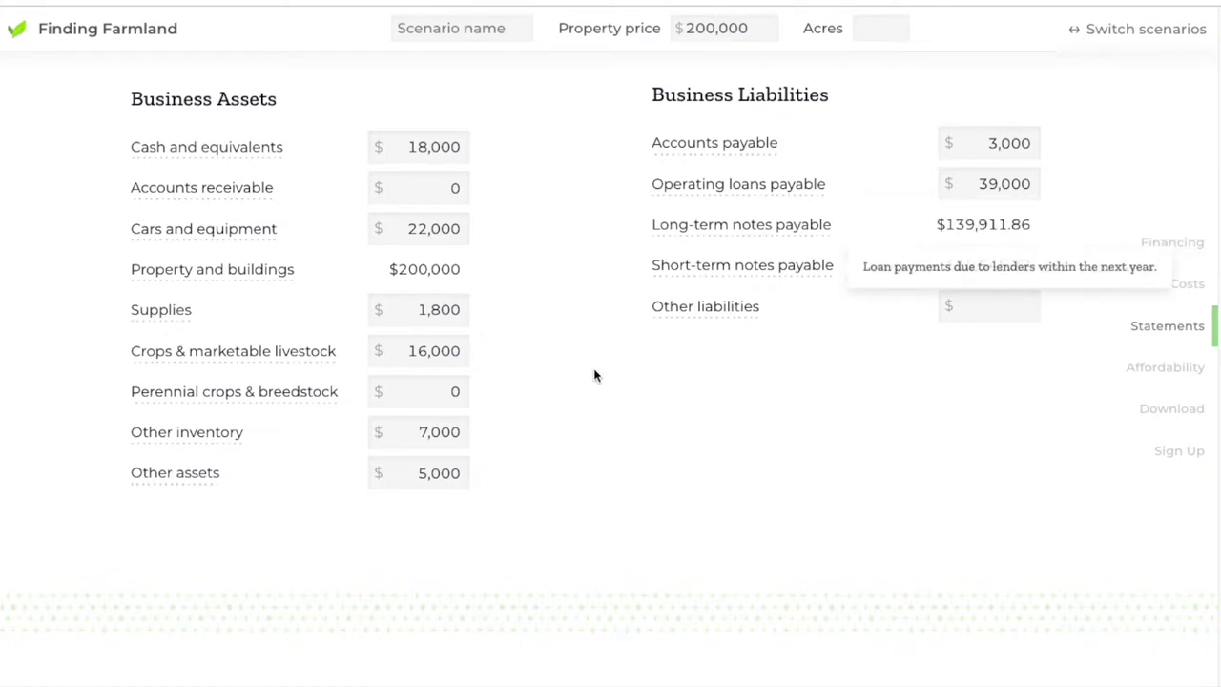
pyautogui.scroll(-2, 591, 379)
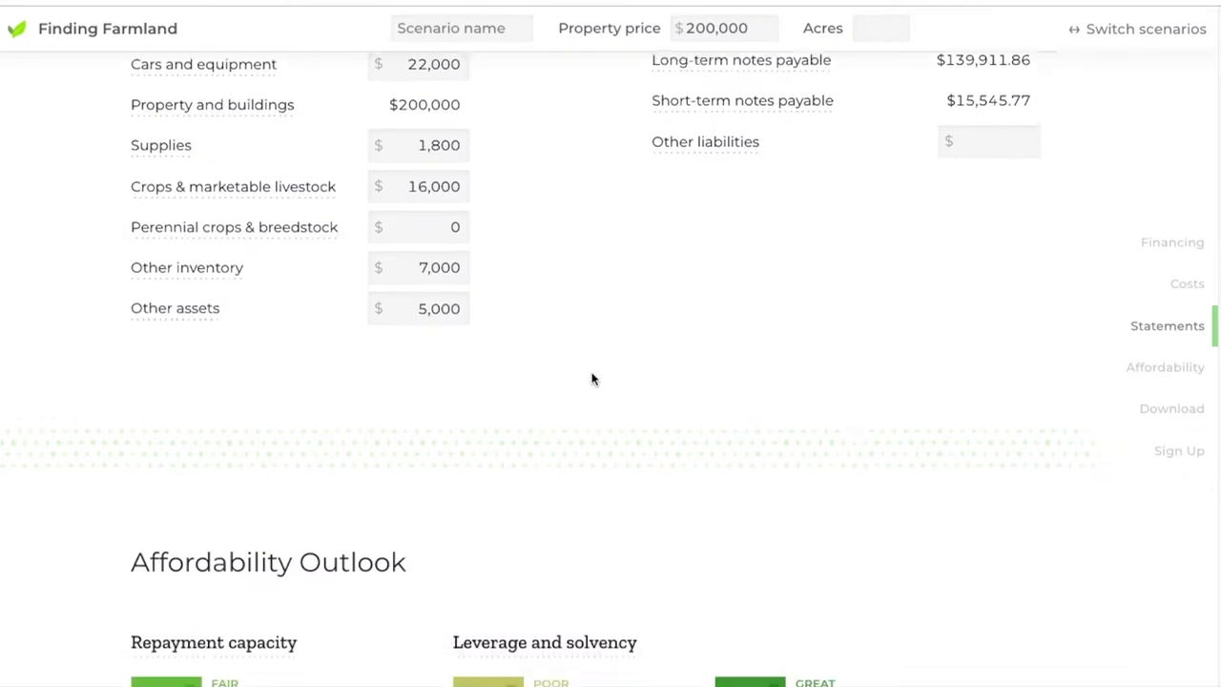
# Frame the ratios: 36% debt-to-income, 56% and 16% debt-to-asset, 1.02 current ratio, 8% return.
pyautogui.scroll(-2, 592, 379)
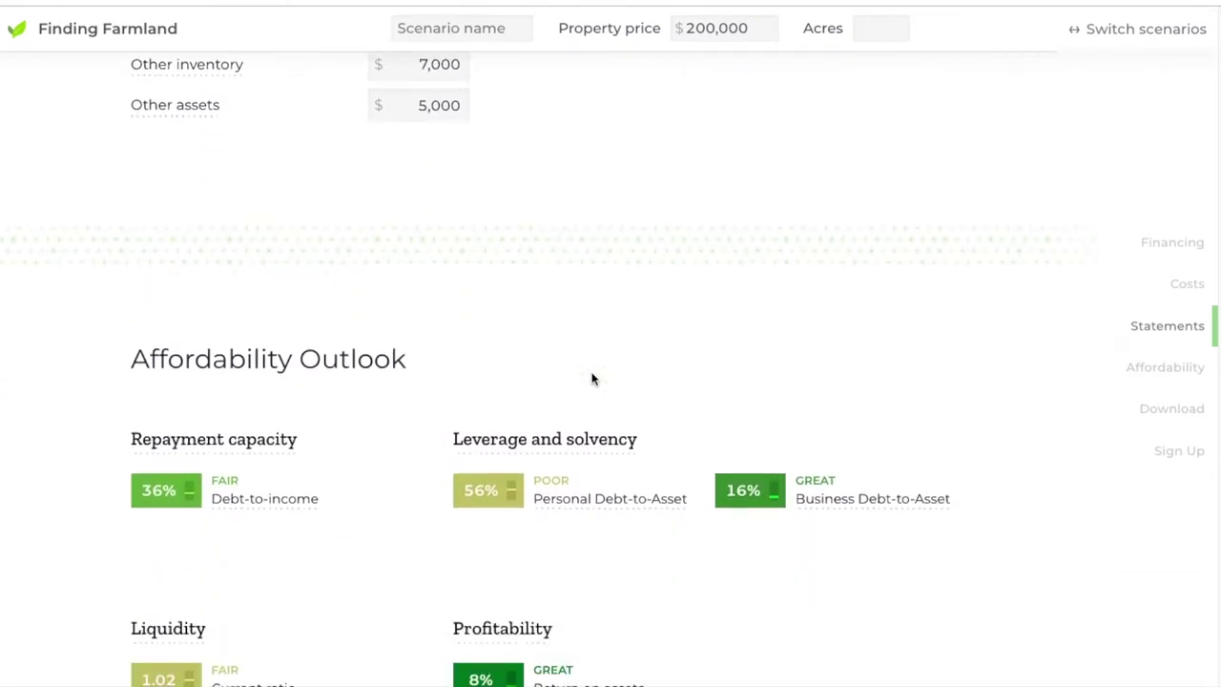
pyautogui.scroll(-2, 592, 379)
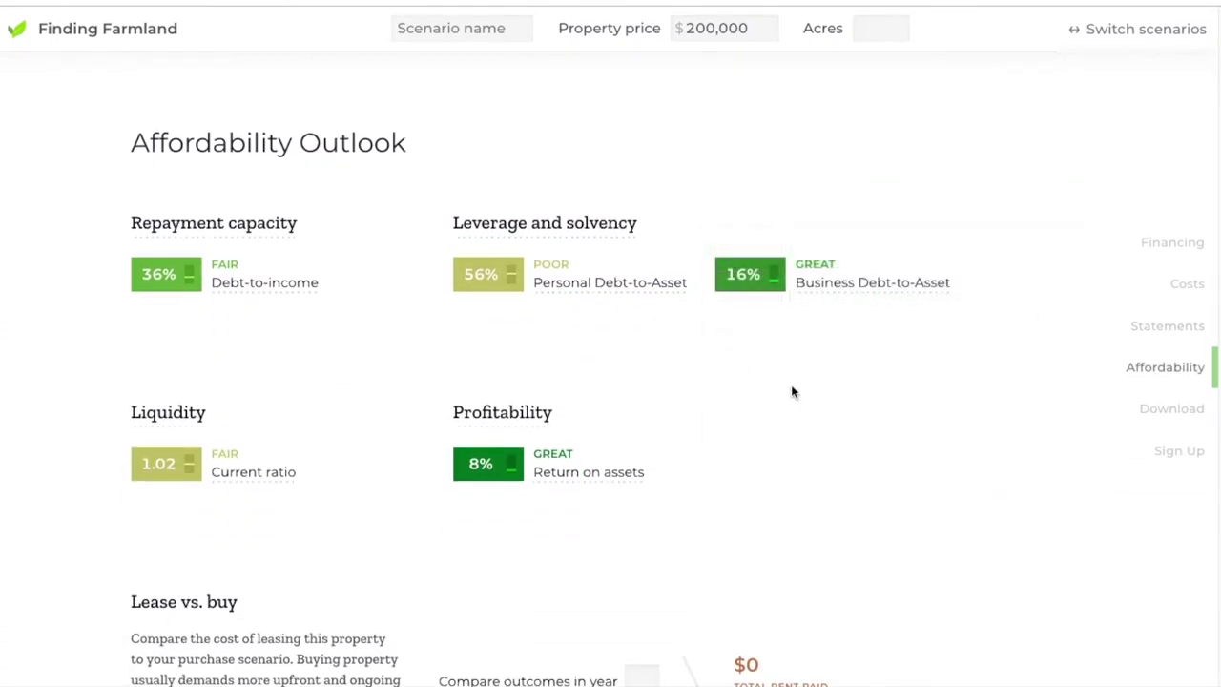
pyautogui.scroll(1, 791, 391)
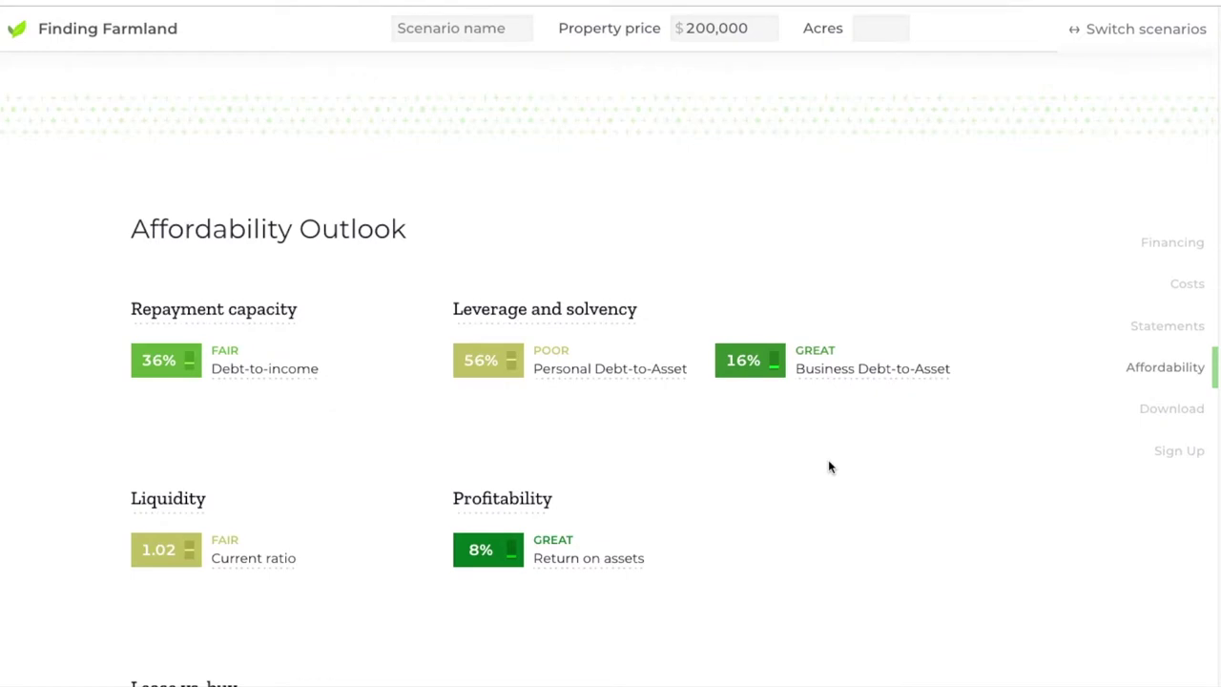
pyautogui.scroll(1, 763, 477)
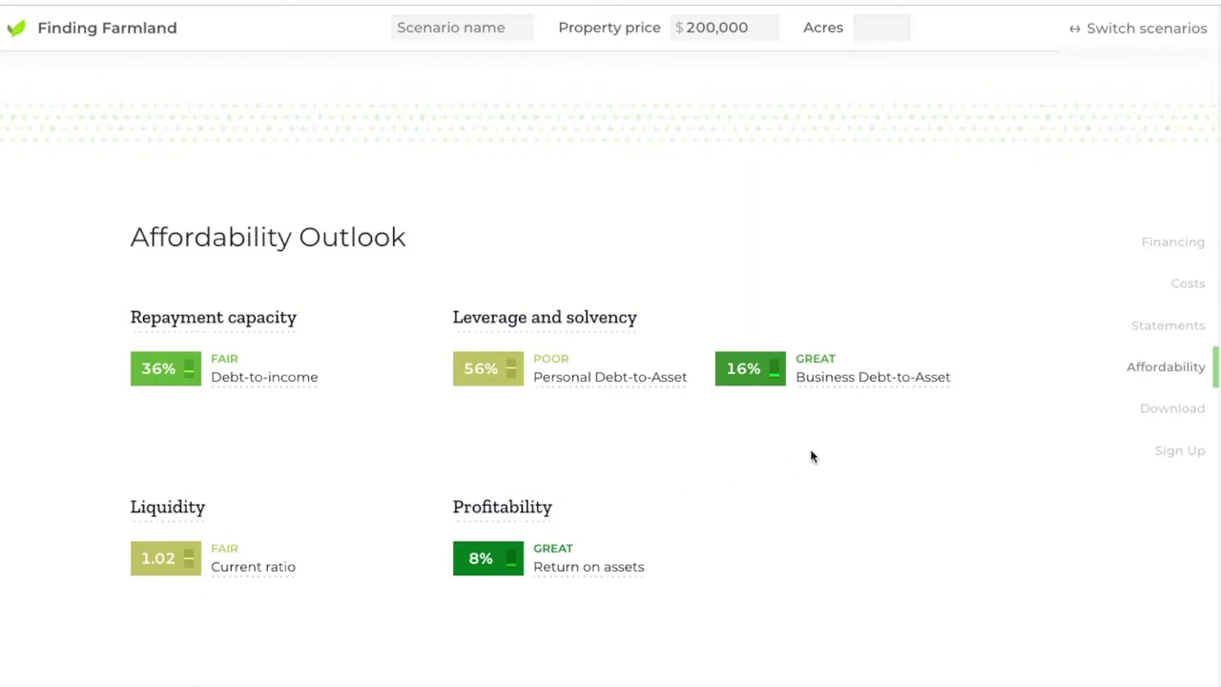
pyautogui.moveTo(853, 382)
pyautogui.moveTo(253, 567)
pyautogui.scroll(-1, 338, 481)
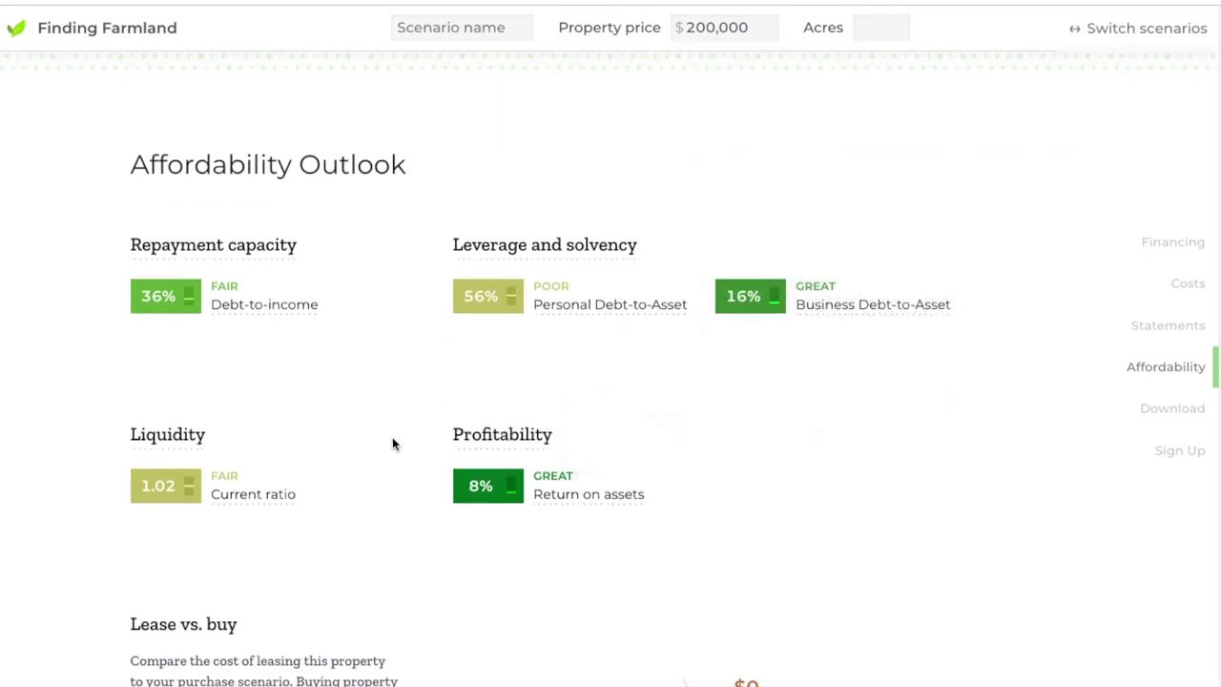
pyautogui.moveTo(608, 496)
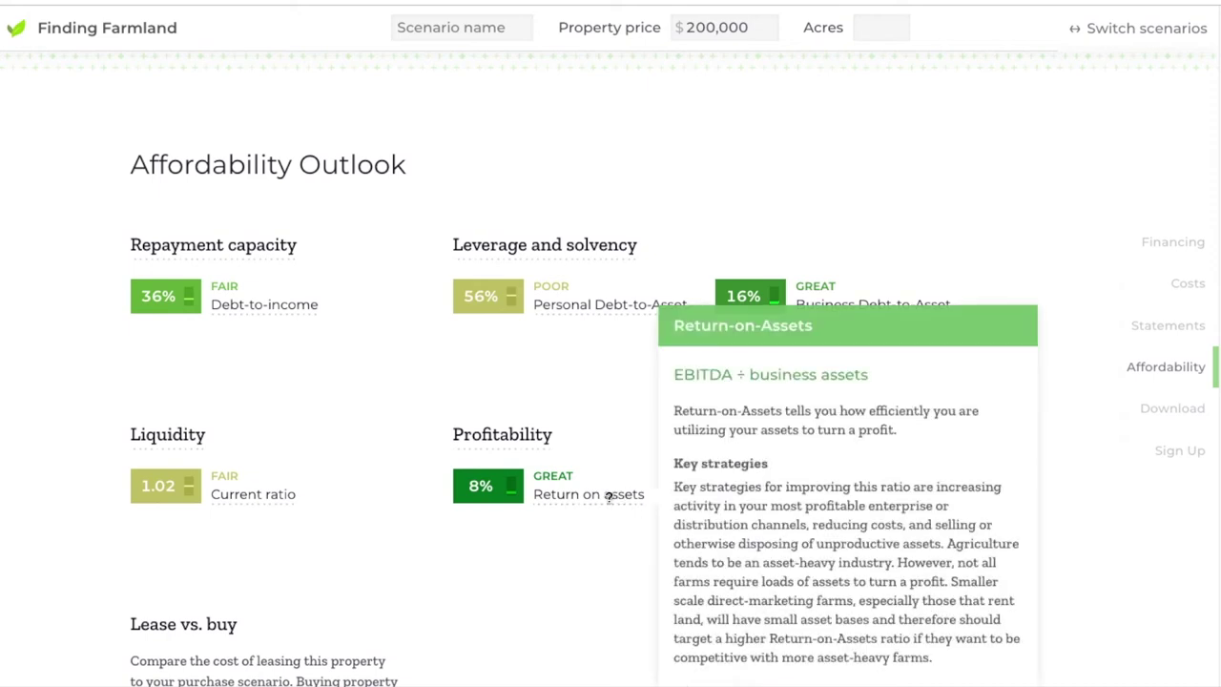